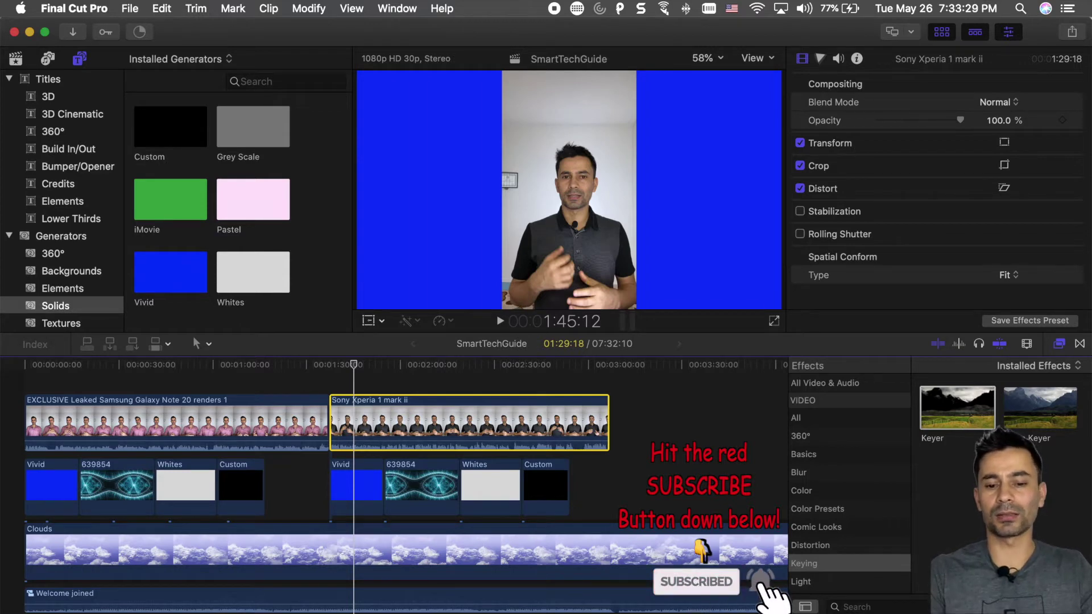
Step: Hide the Effects browser so the timeline spans the full window width
{"action": "left_click", "coordinate": [1059, 344]}
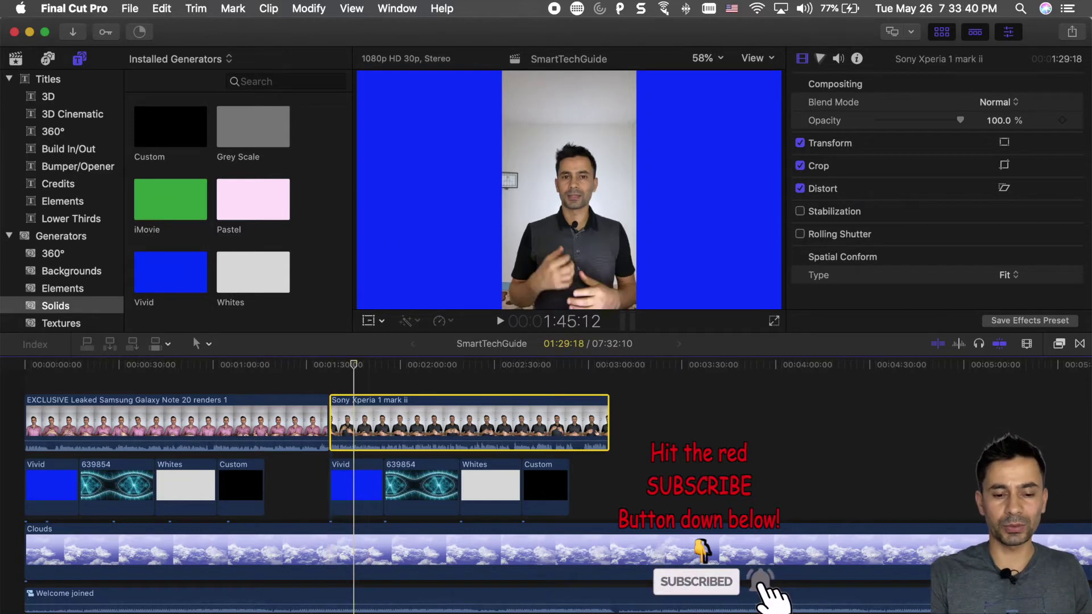
{"action": "key", "text": "super+Tab"}
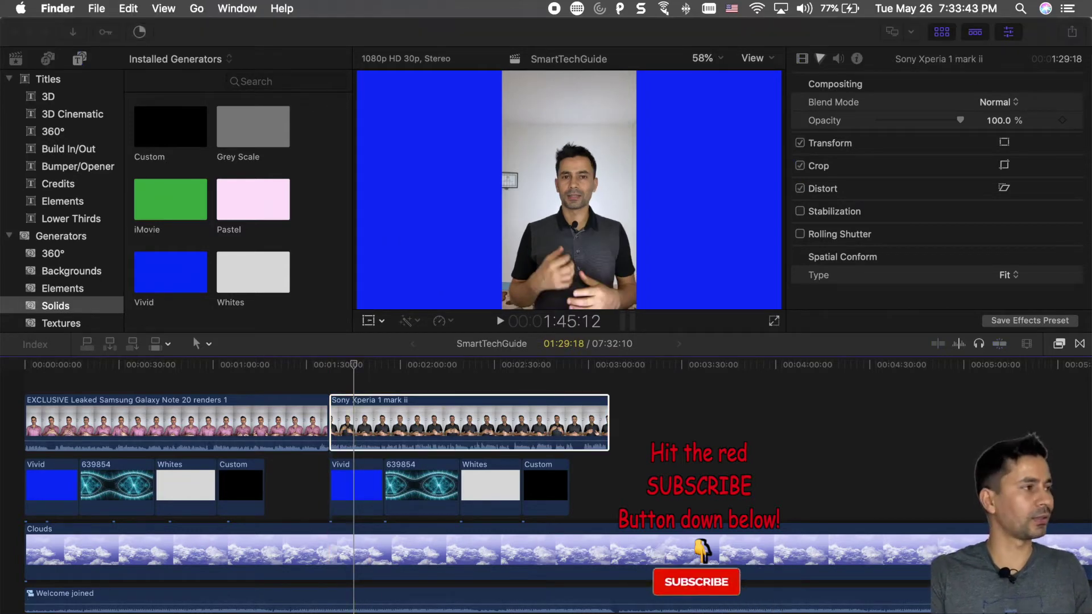
{"action": "key", "text": "super+n"}
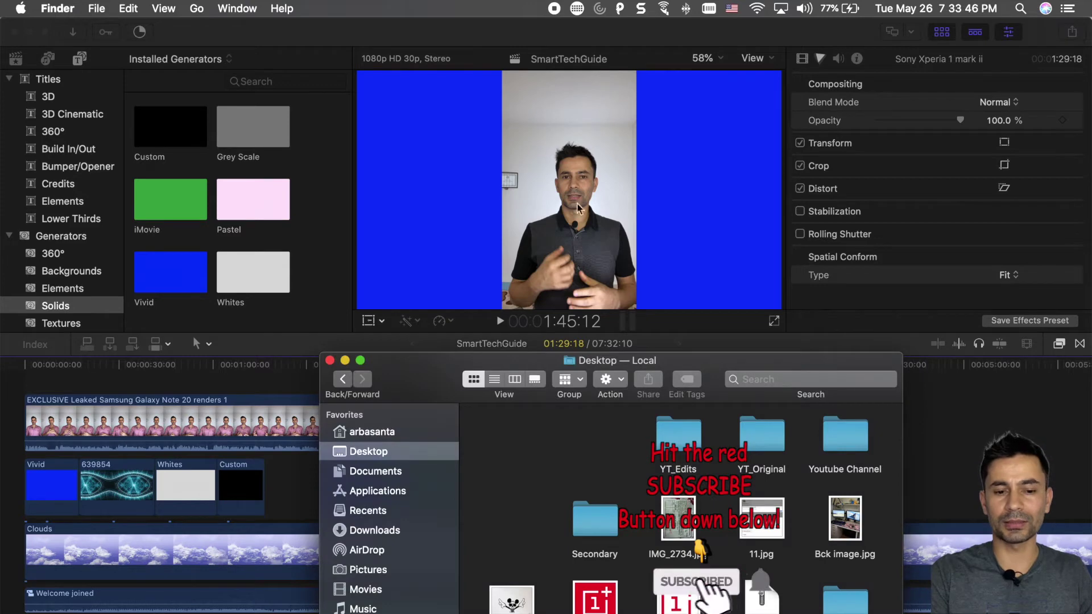
{"action": "left_click_drag", "start_coordinate": [512, 598], "coordinate": [284, 448]}
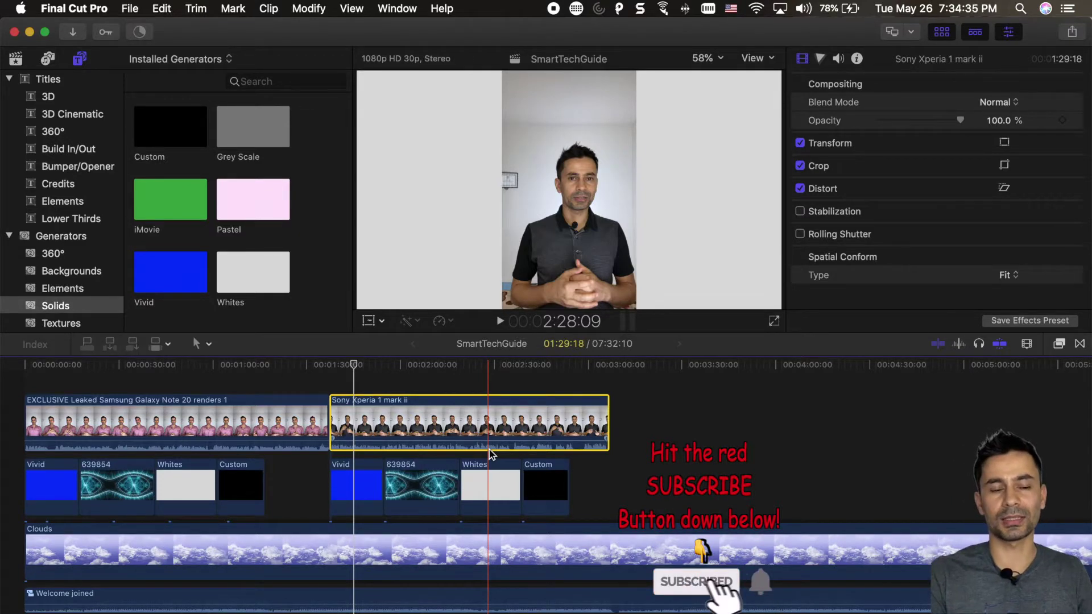
{"action": "left_click", "coordinate": [358, 386]}
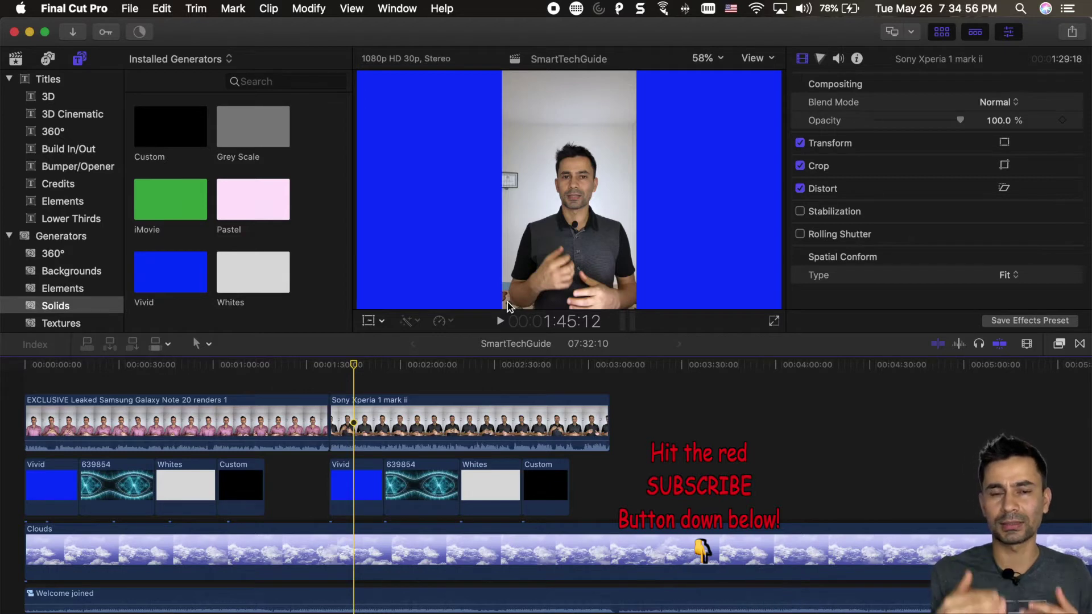
Step: Crop the presenter clip to Top 476, Bottom 238, Left 131, Right 56 px in the viewer
{"action": "left_click", "coordinate": [379, 321]}
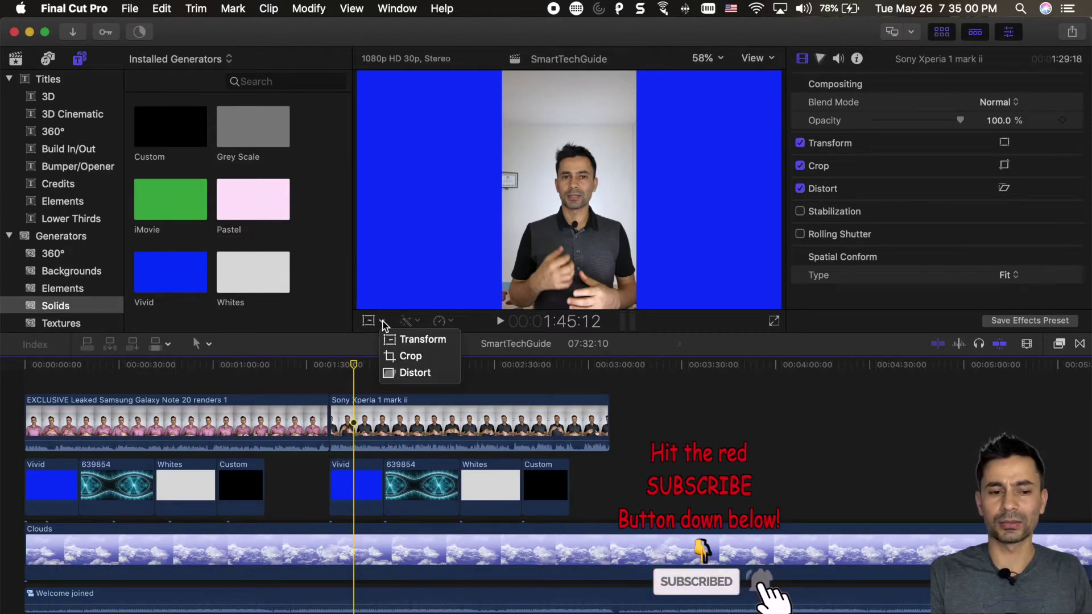
{"action": "left_click", "coordinate": [398, 356]}
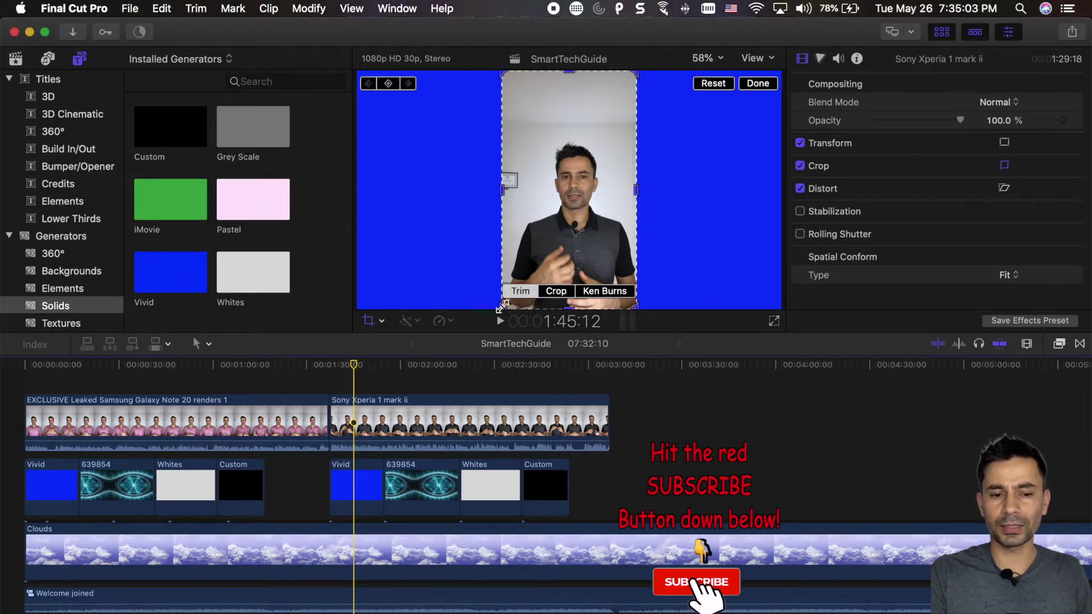
{"action": "left_click_drag", "start_coordinate": [502, 307], "coordinate": [519, 276]}
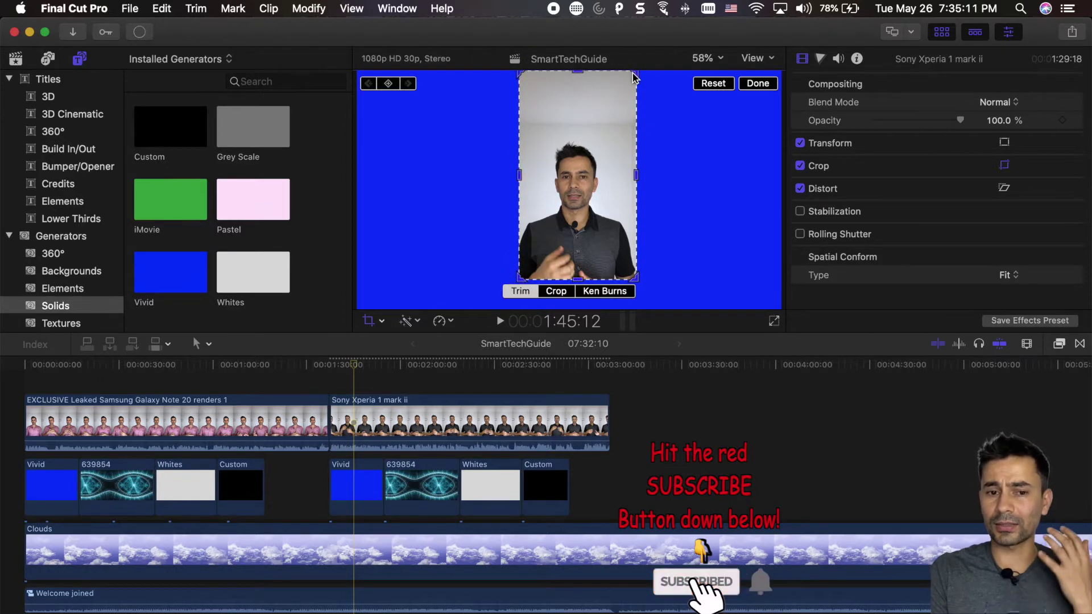
{"action": "left_click_drag", "start_coordinate": [634, 74], "coordinate": [630, 141]}
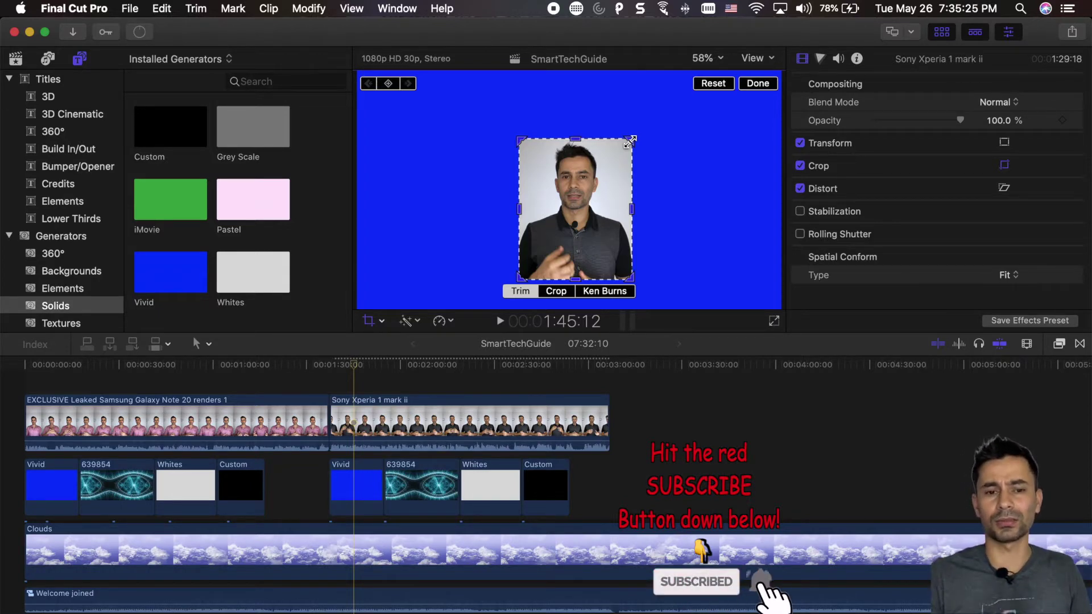
{"action": "left_click", "coordinate": [755, 83]}
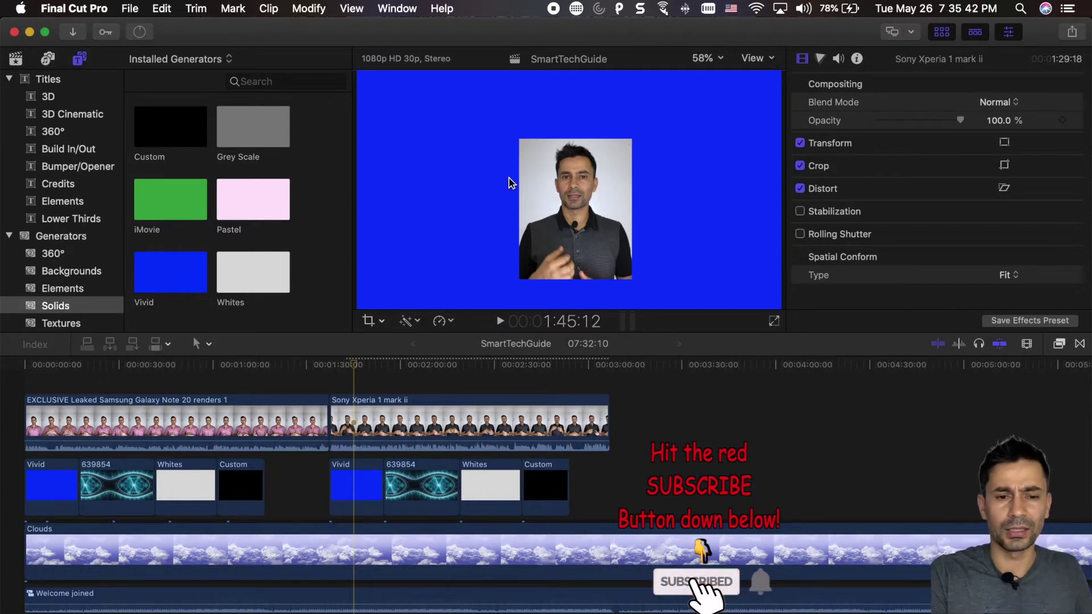
Step: Scale the cropped presenter clip up to 162% and move the playhead to 2:48:06
{"action": "left_click", "coordinate": [381, 322]}
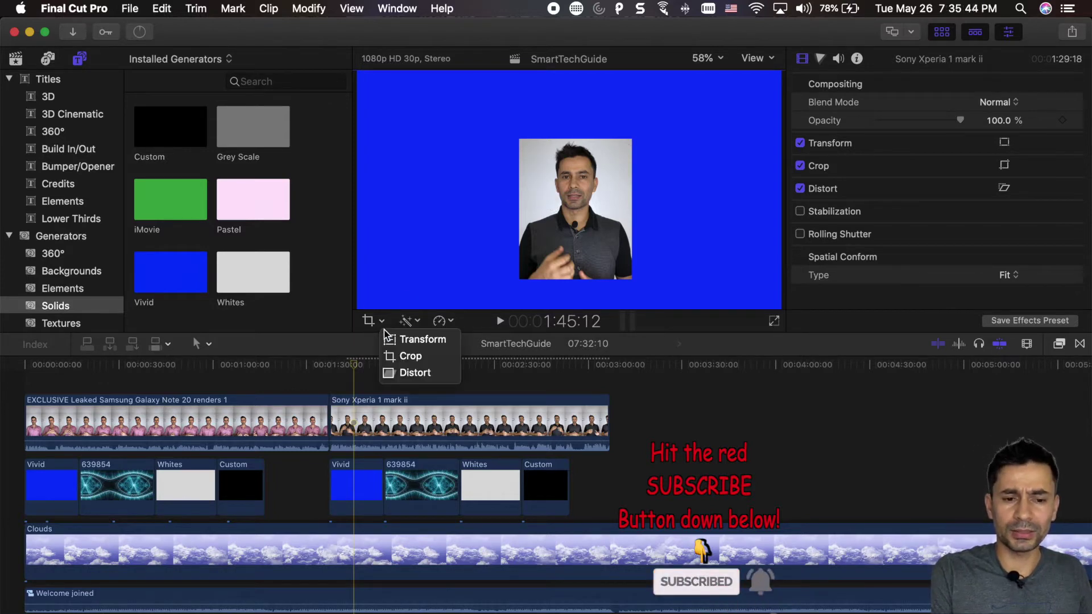
{"action": "left_click", "coordinate": [418, 339]}
{"action": "left_click_drag", "start_coordinate": [630, 140], "coordinate": [648, 101]}
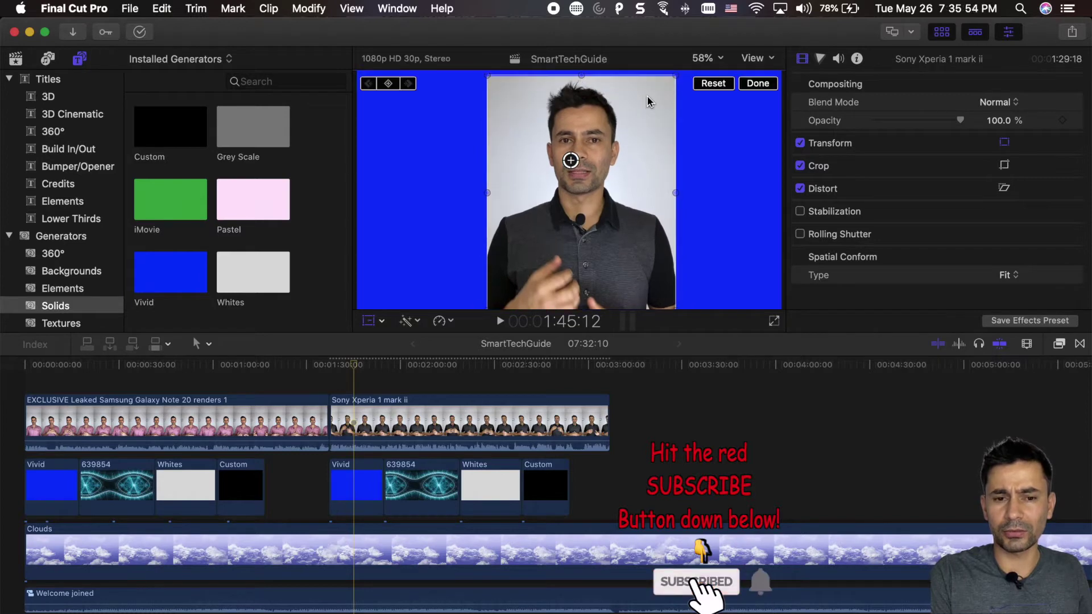
{"action": "left_click", "coordinate": [550, 381]}
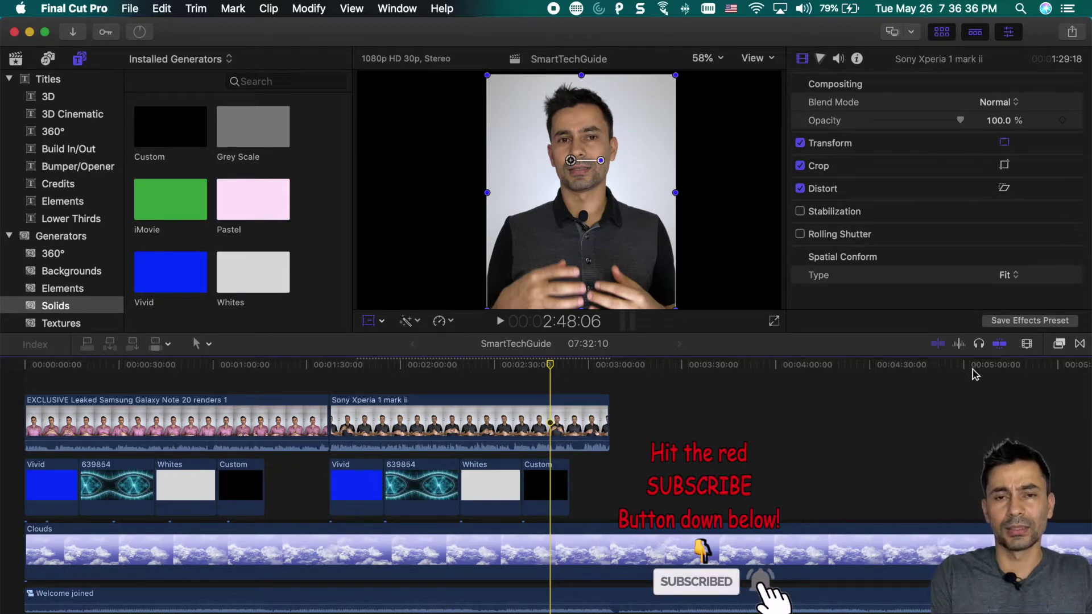
{"action": "left_click", "coordinate": [1059, 344]}
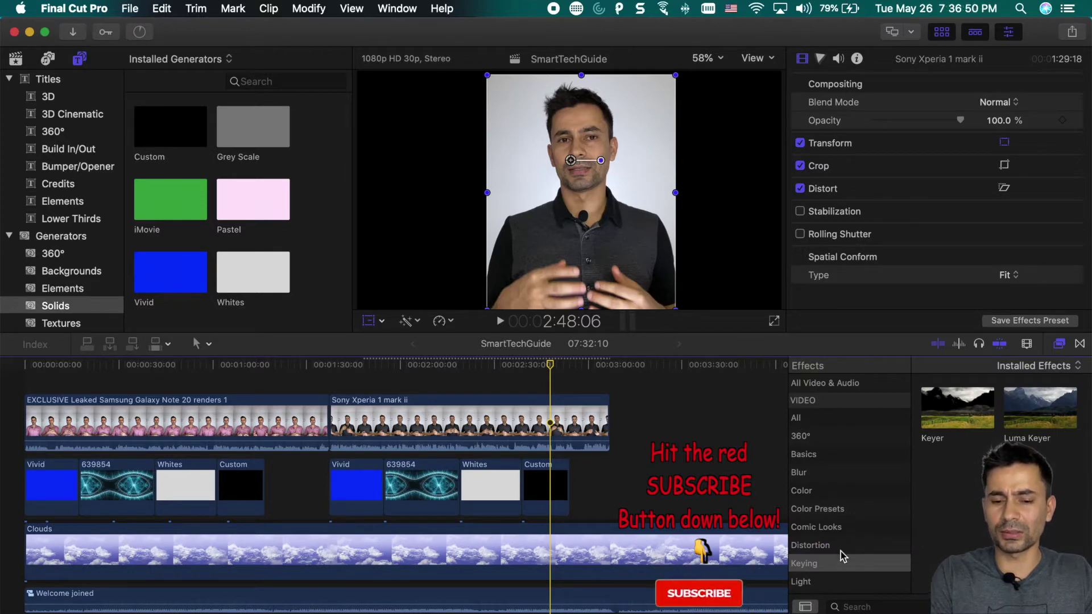
{"action": "left_click", "coordinate": [819, 563]}
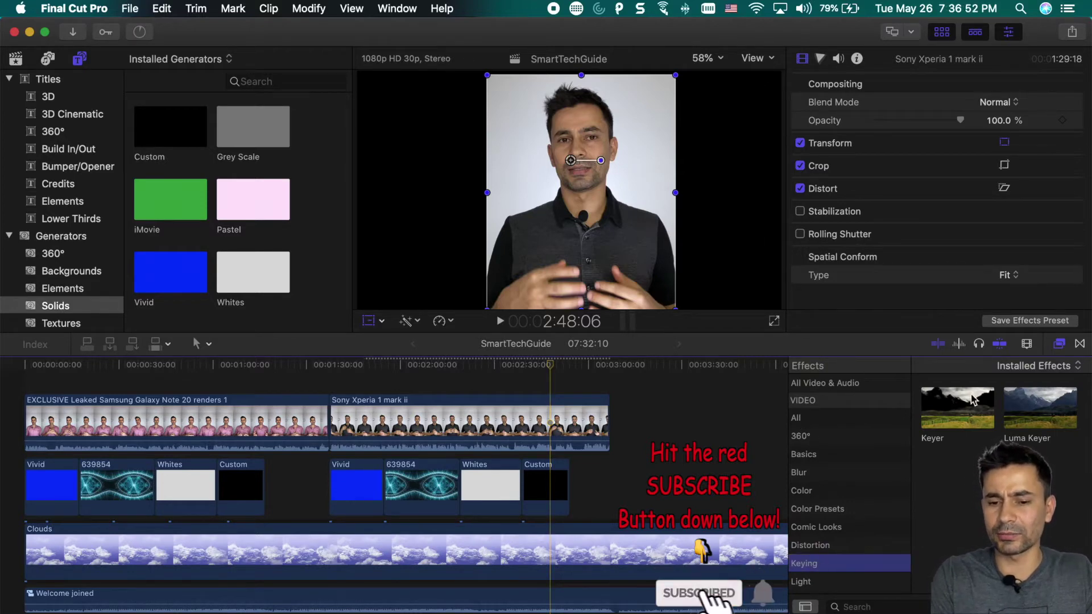
{"action": "left_click_drag", "start_coordinate": [973, 400], "coordinate": [586, 428]}
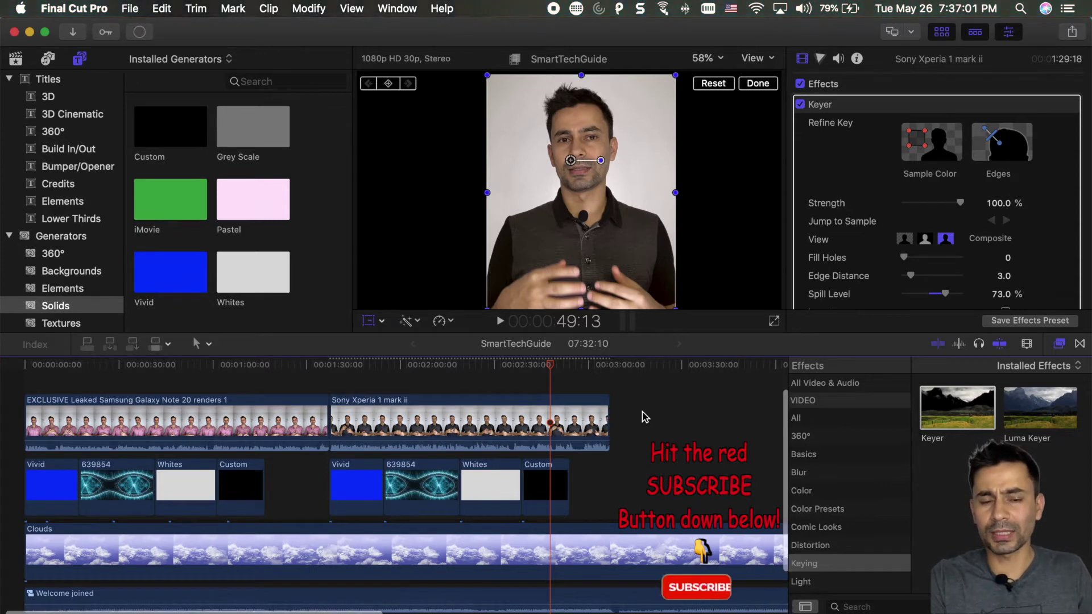
{"action": "scroll", "coordinate": [534, 405], "scroll_direction": "up", "scroll_amount": 2}
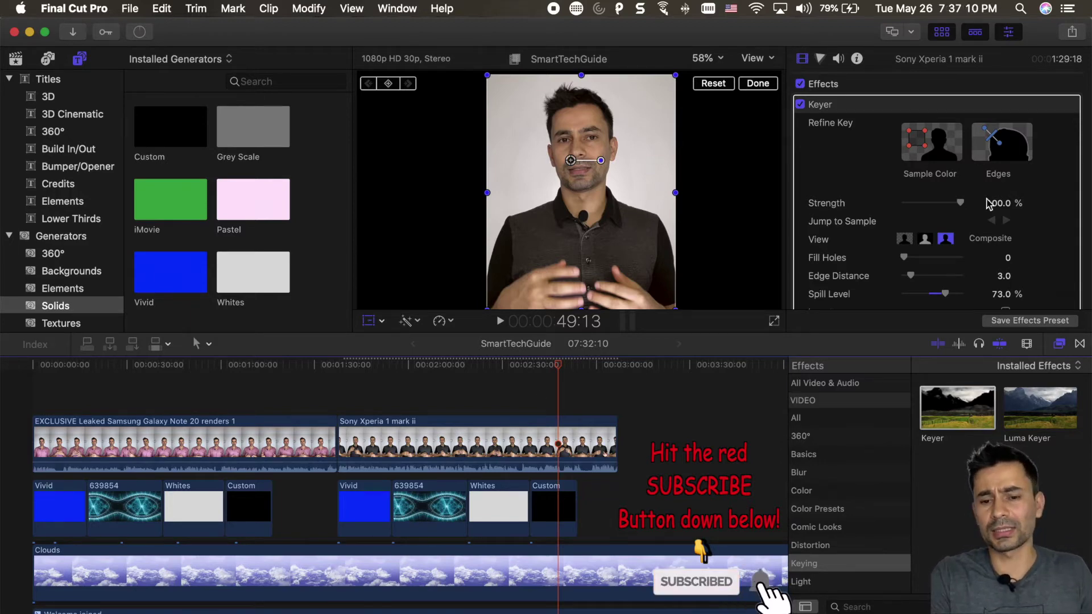
{"action": "left_click_drag", "start_coordinate": [968, 415], "coordinate": [611, 449]}
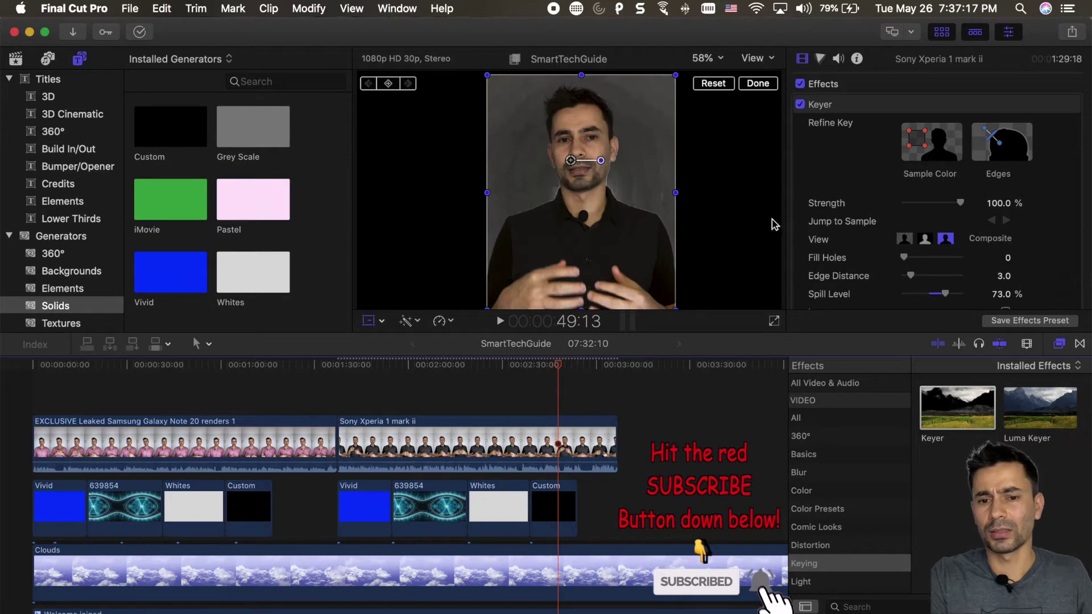
Step: Collapse the first Keyer and drop the second Keyer's Strength to 0% in the Inspector
{"action": "left_click", "coordinate": [1052, 104]}
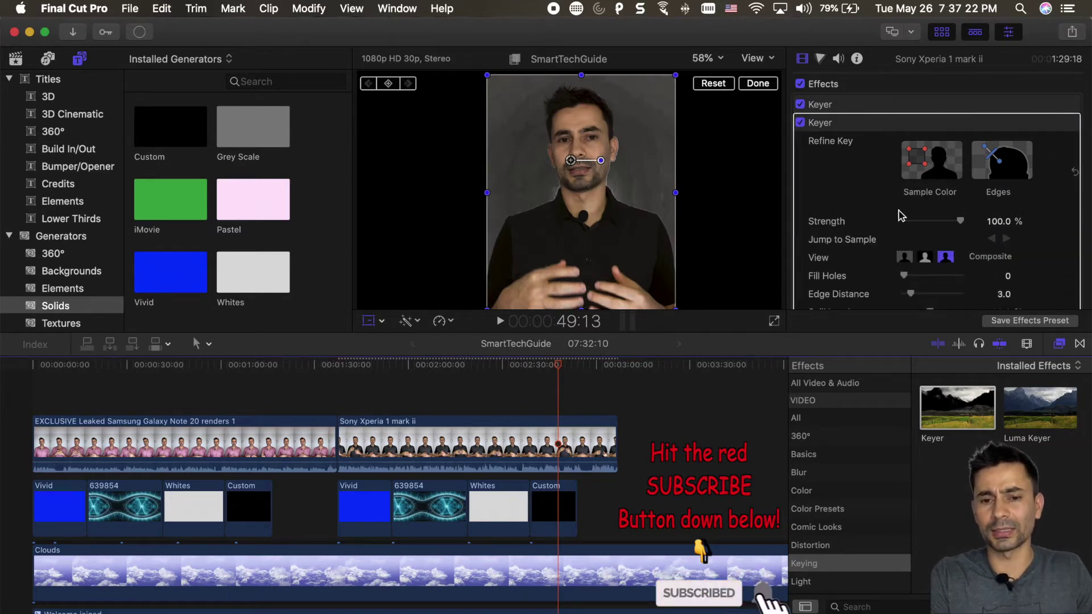
{"action": "scroll", "coordinate": [909, 225], "scroll_direction": "down", "scroll_amount": 10}
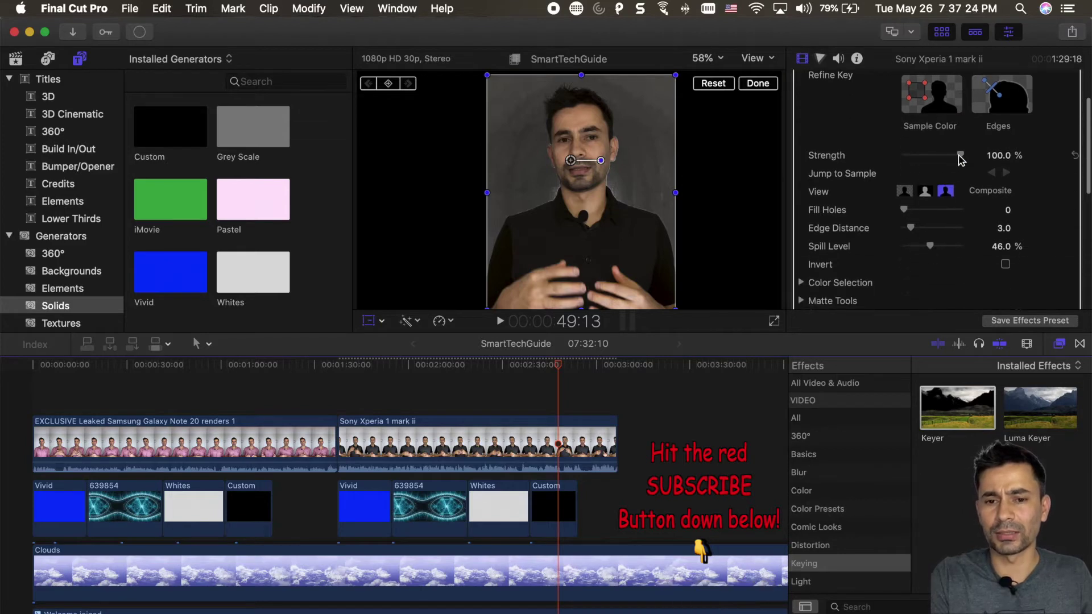
{"action": "left_click", "coordinate": [959, 157]}
{"action": "scroll", "coordinate": [1024, 137], "scroll_direction": "up", "scroll_amount": 2}
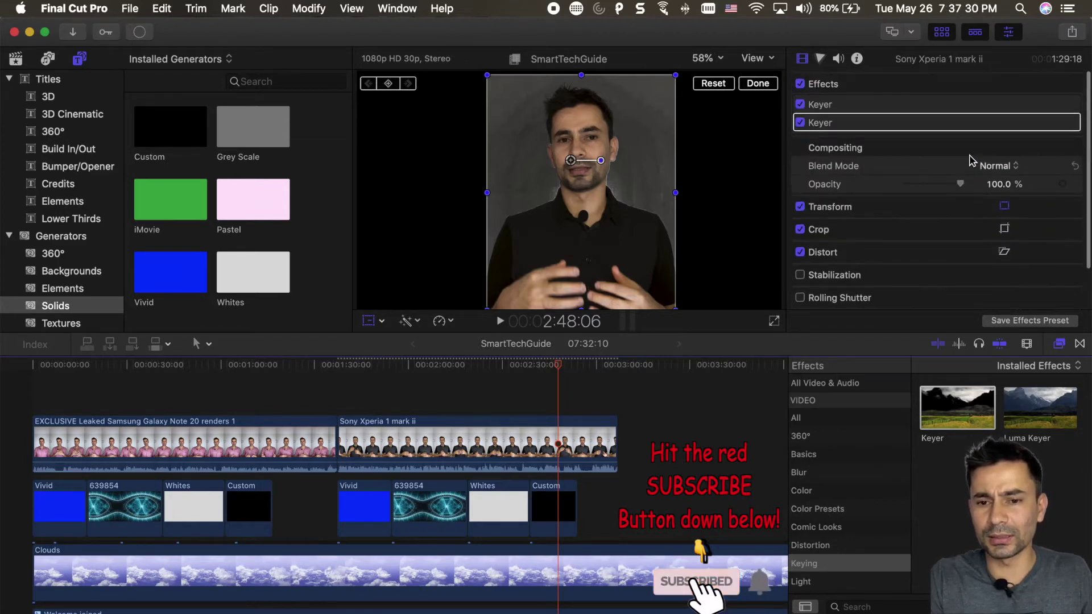
{"action": "left_click", "coordinate": [1053, 124]}
{"action": "scroll", "coordinate": [1002, 176], "scroll_direction": "down", "scroll_amount": 3}
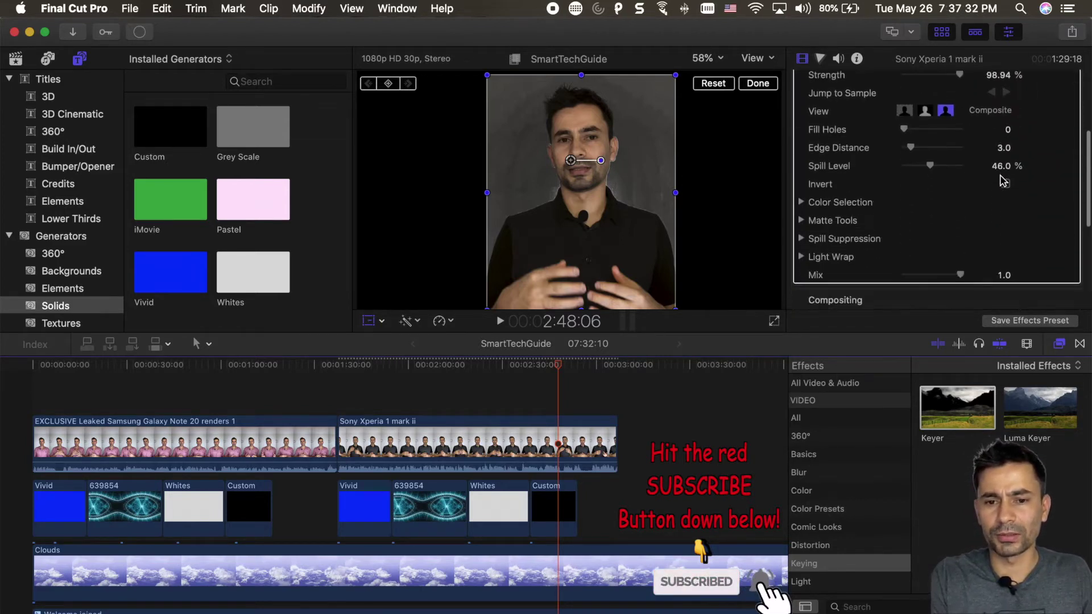
{"action": "scroll", "coordinate": [1002, 181], "scroll_direction": "up", "scroll_amount": 3}
{"action": "scroll", "coordinate": [967, 205], "scroll_direction": "down", "scroll_amount": 5}
{"action": "left_click_drag", "start_coordinate": [960, 219], "coordinate": [966, 219]}
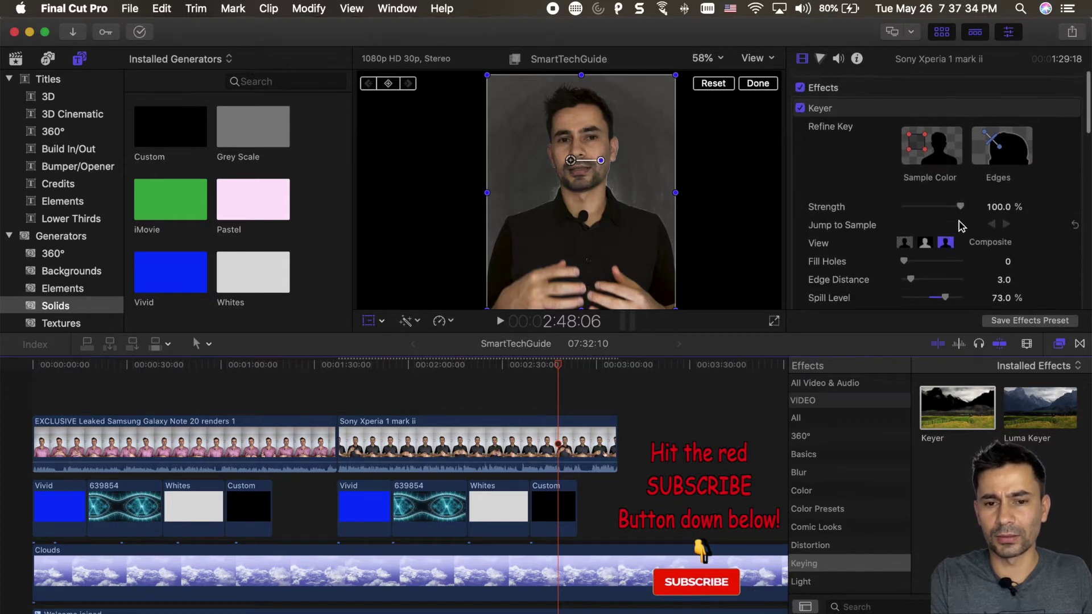
{"action": "scroll", "coordinate": [961, 226], "scroll_direction": "down", "scroll_amount": 6}
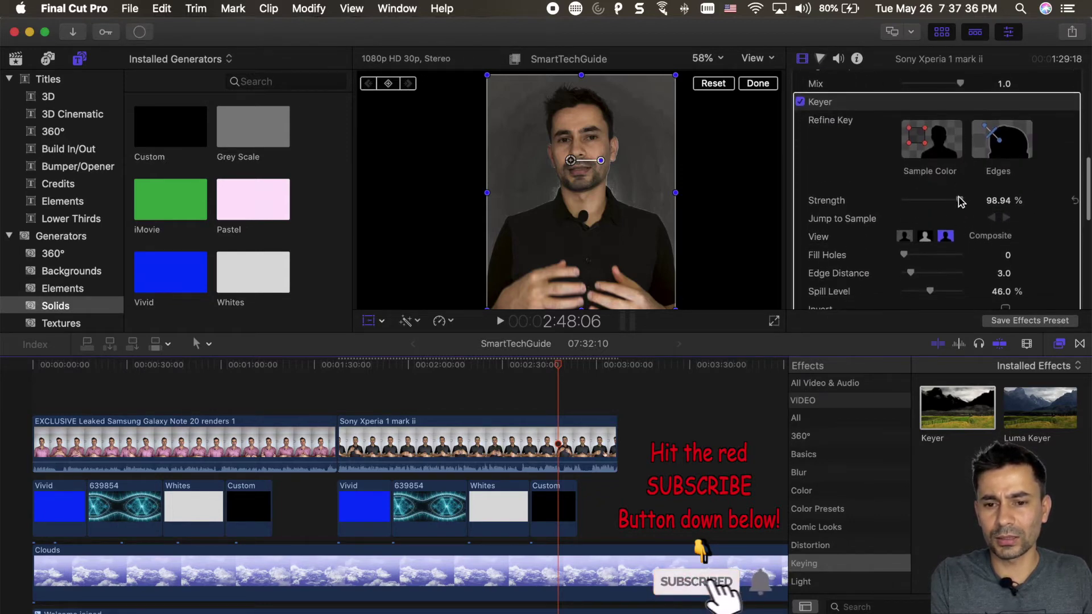
{"action": "left_click_drag", "start_coordinate": [960, 202], "coordinate": [897, 203]}
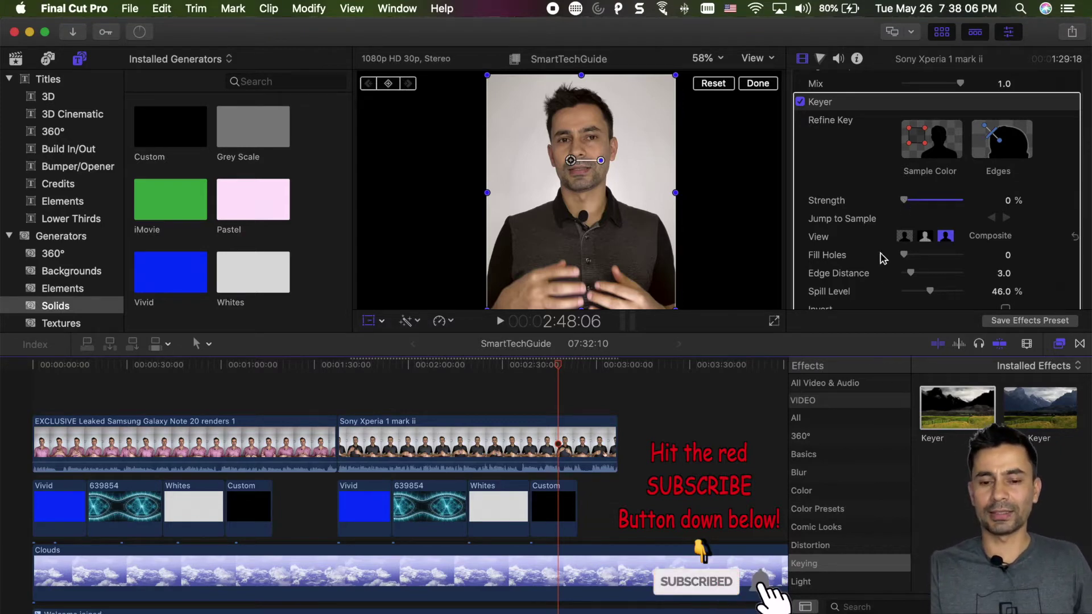
Step: Hide the transform handles, disable skimming, and park the playhead at 2:44:24
{"action": "left_click", "coordinate": [369, 322]}
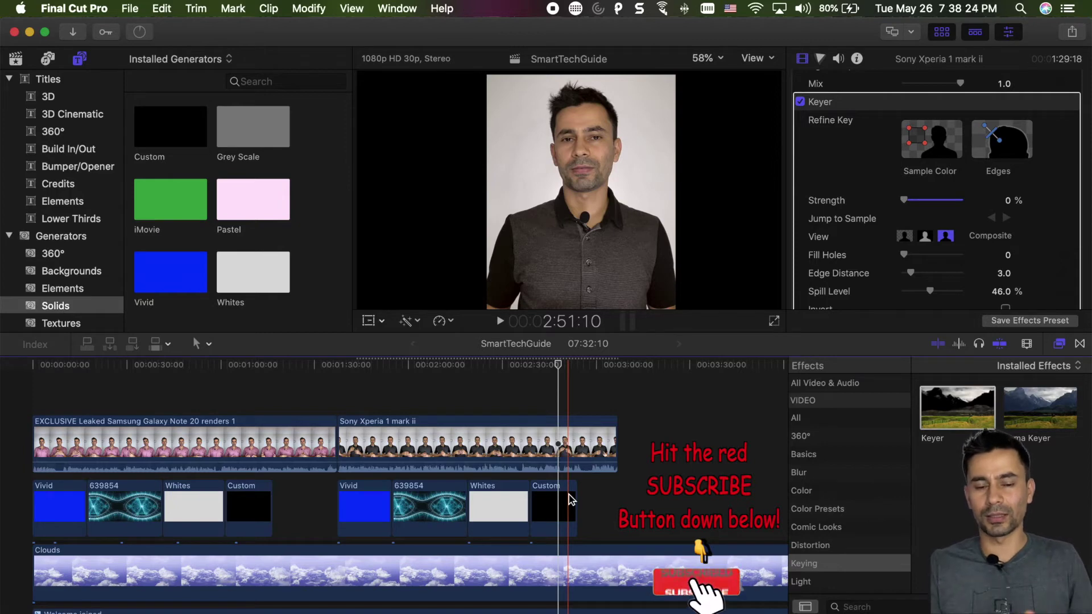
{"action": "key", "text": "s"}
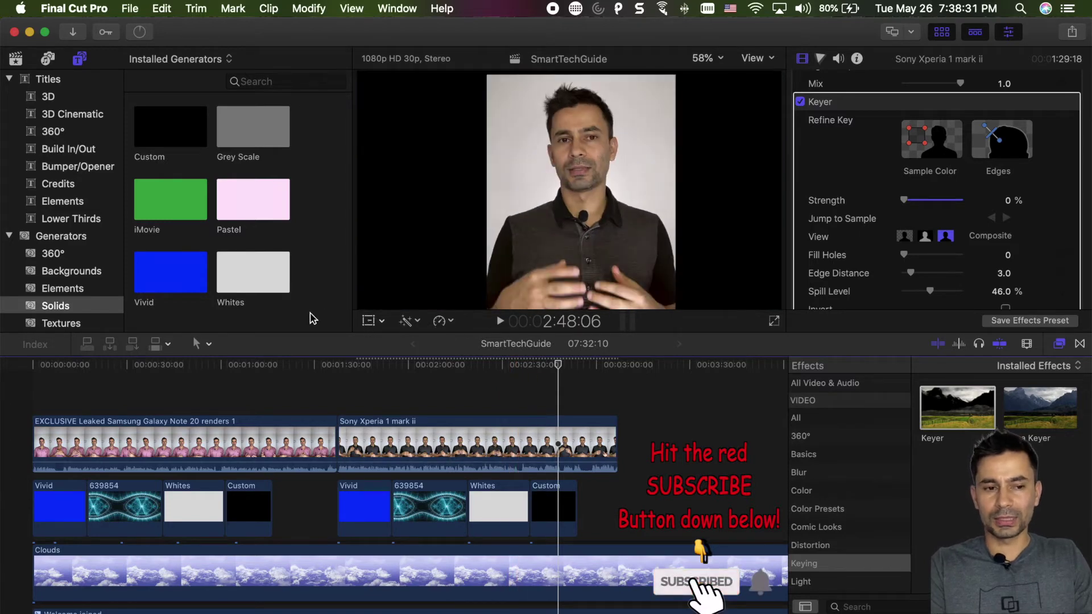
{"action": "left_click", "coordinate": [549, 408]}
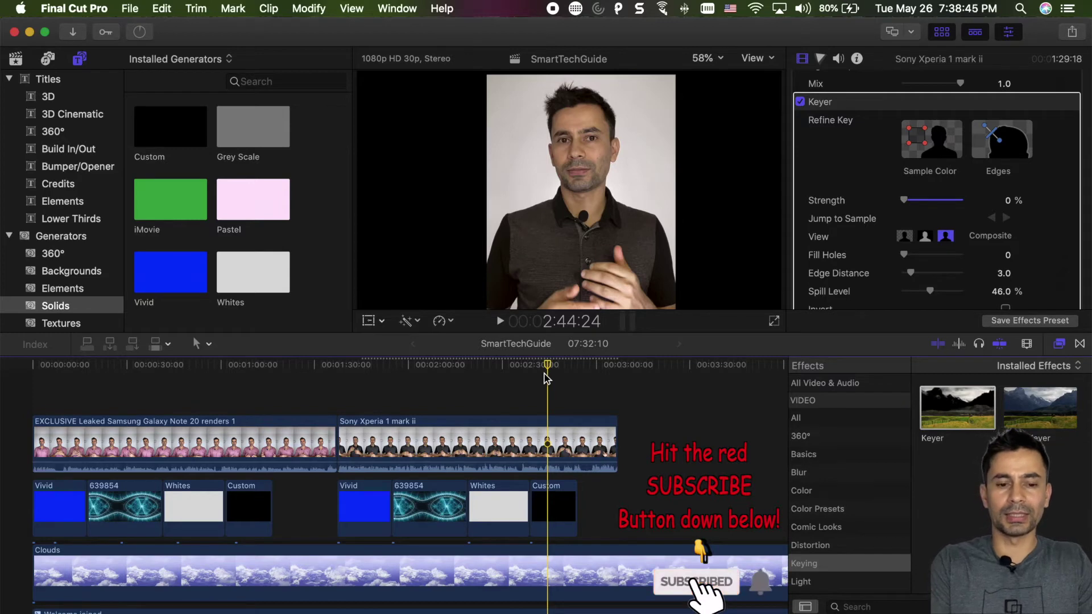
Step: Sample the presenter's light backdrop and face colours in the Keyer
{"action": "left_click", "coordinate": [522, 186]}
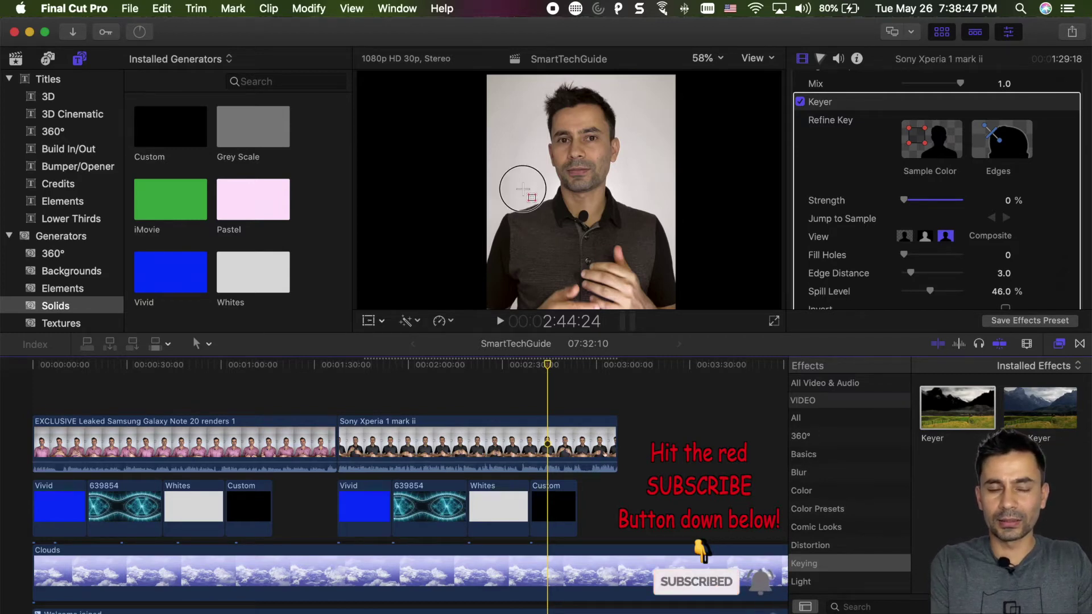
{"action": "left_click_drag", "start_coordinate": [522, 187], "coordinate": [493, 78]}
{"action": "left_click", "coordinate": [616, 186]}
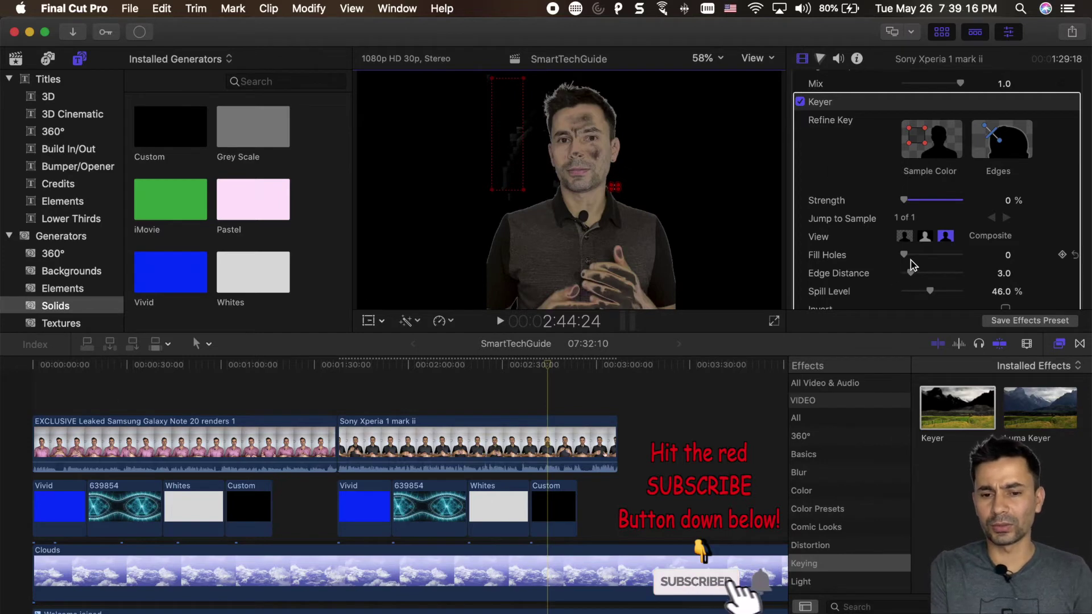
Step: Set Fill Holes to 5.32 and preview the composite at 2:08:20
{"action": "left_click_drag", "start_coordinate": [907, 256], "coordinate": [933, 262]}
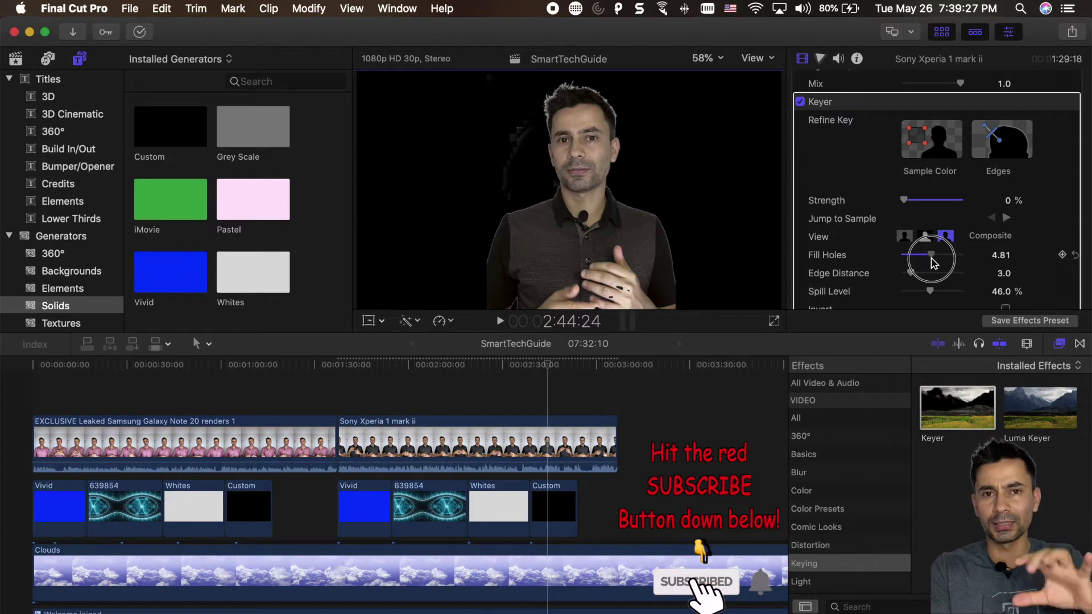
{"action": "left_click_drag", "start_coordinate": [934, 261], "coordinate": [939, 263]}
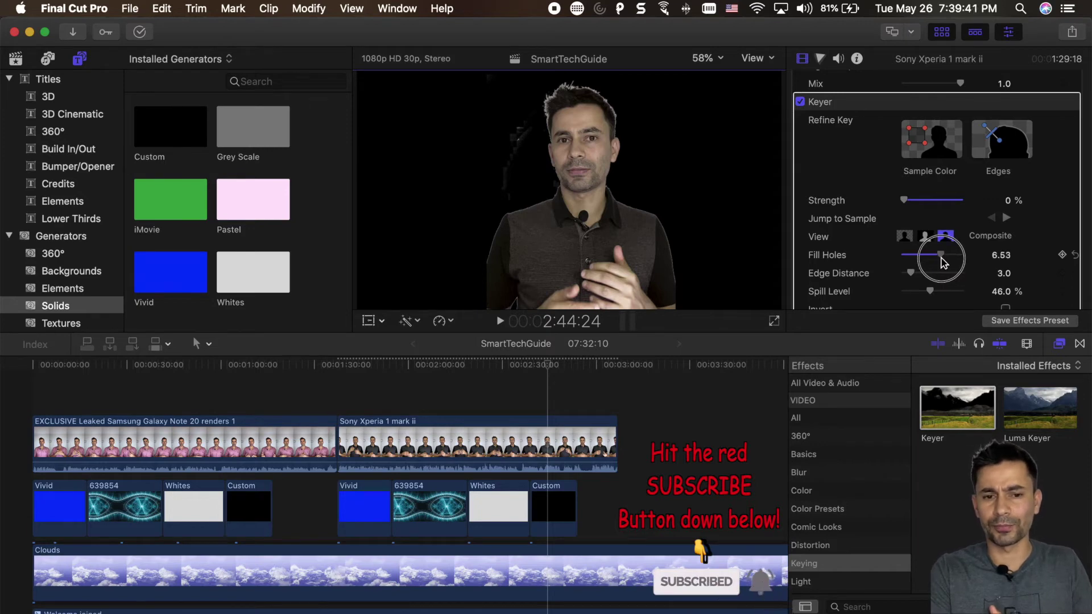
{"action": "mouse_move", "coordinate": [942, 262]}
{"action": "left_mouse_down"}
{"action": "mouse_move", "coordinate": [922, 263]}
{"action": "mouse_move", "coordinate": [938, 262]}
{"action": "left_mouse_up"}
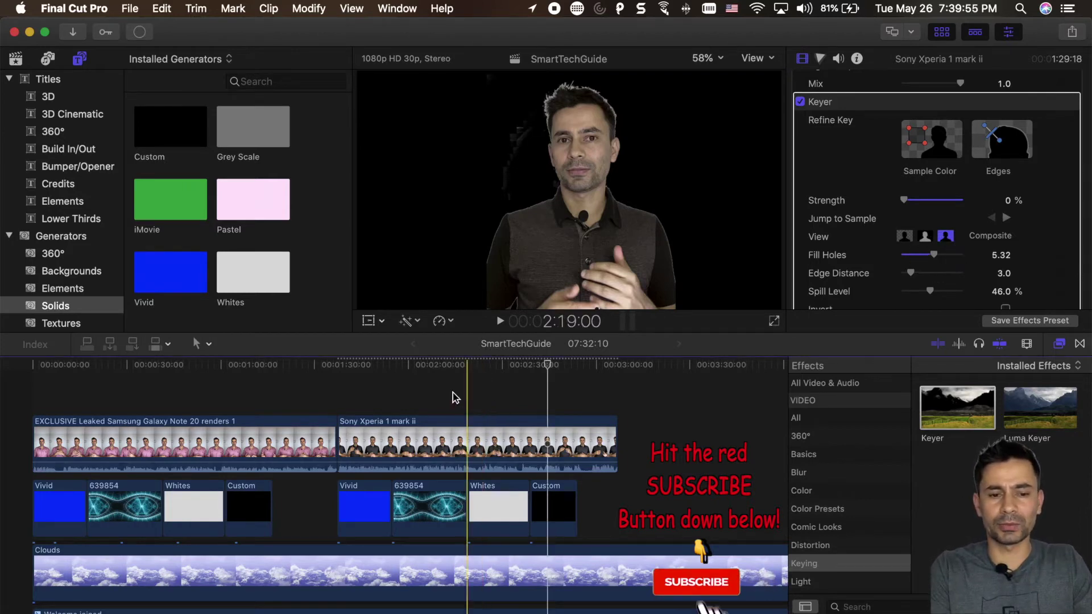
{"action": "left_click", "coordinate": [435, 397]}
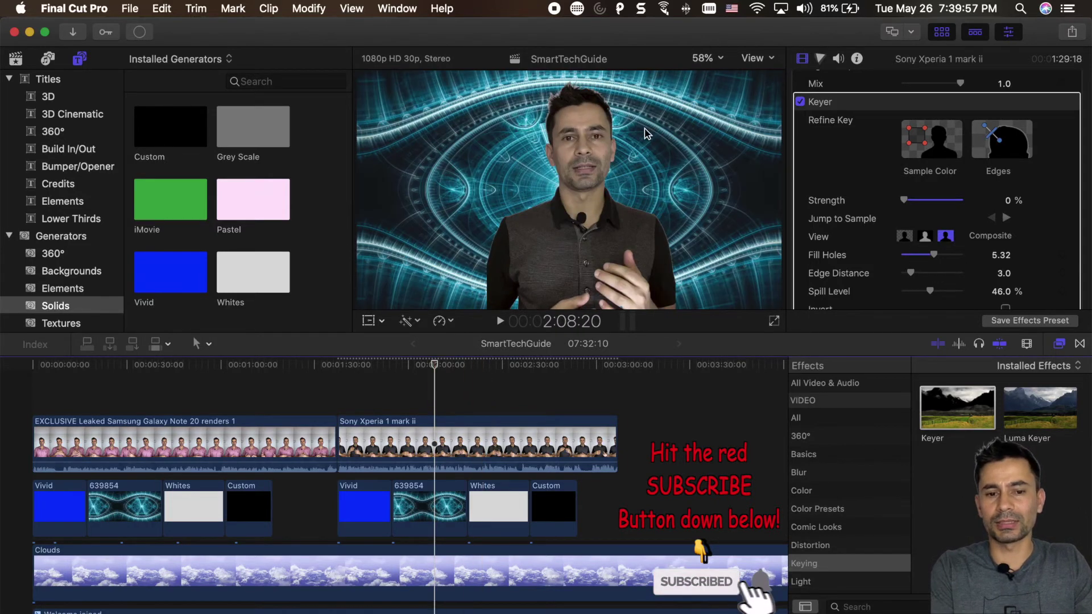